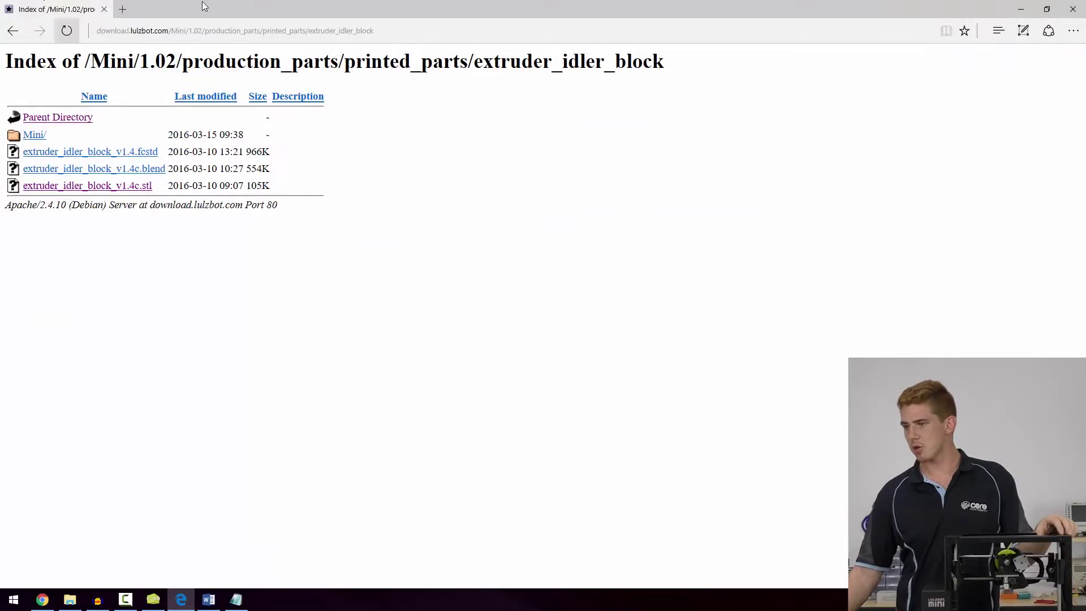
Cut the Edge address back to download.lulzbot.com/ and load the site root listing
click(195, 32)
drag(167, 31, 345, 31)
drag(416, 11, 494, 22)
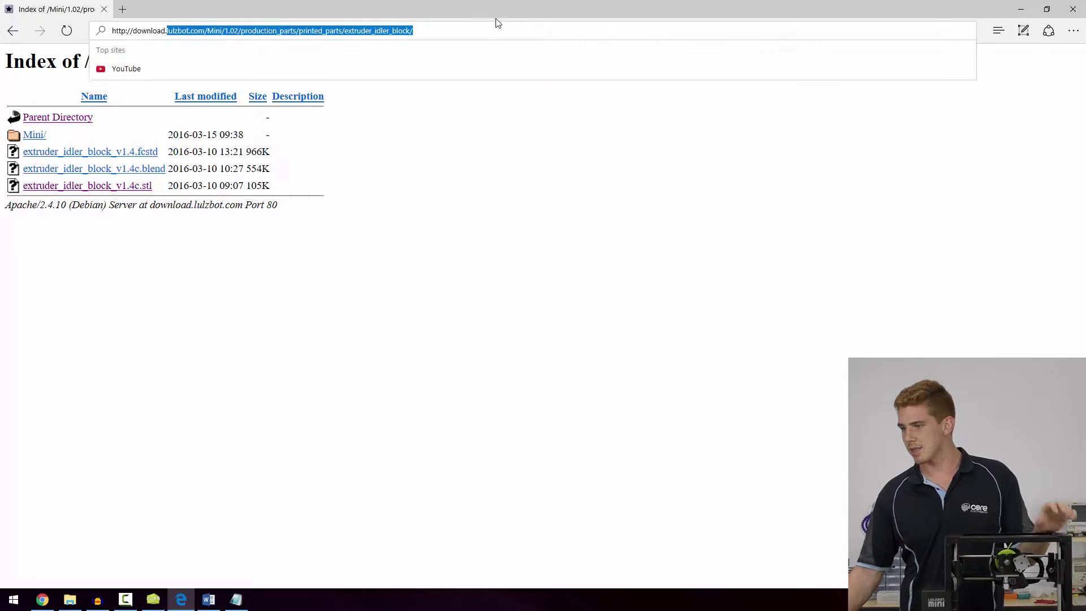
key(Escape)
drag(414, 30, 207, 29)
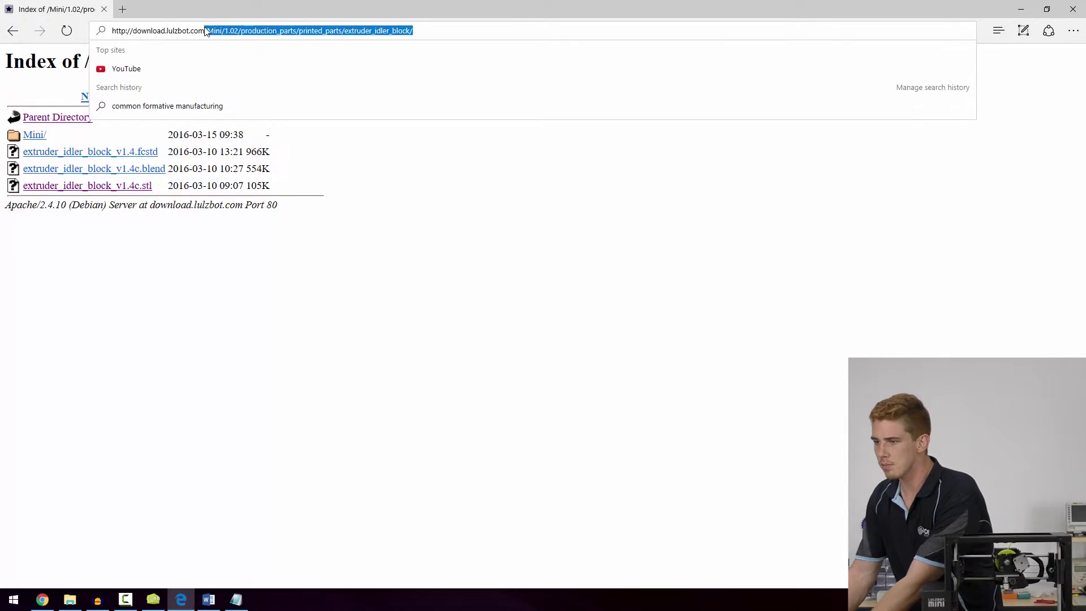
key(BackSpace)
key(Return)
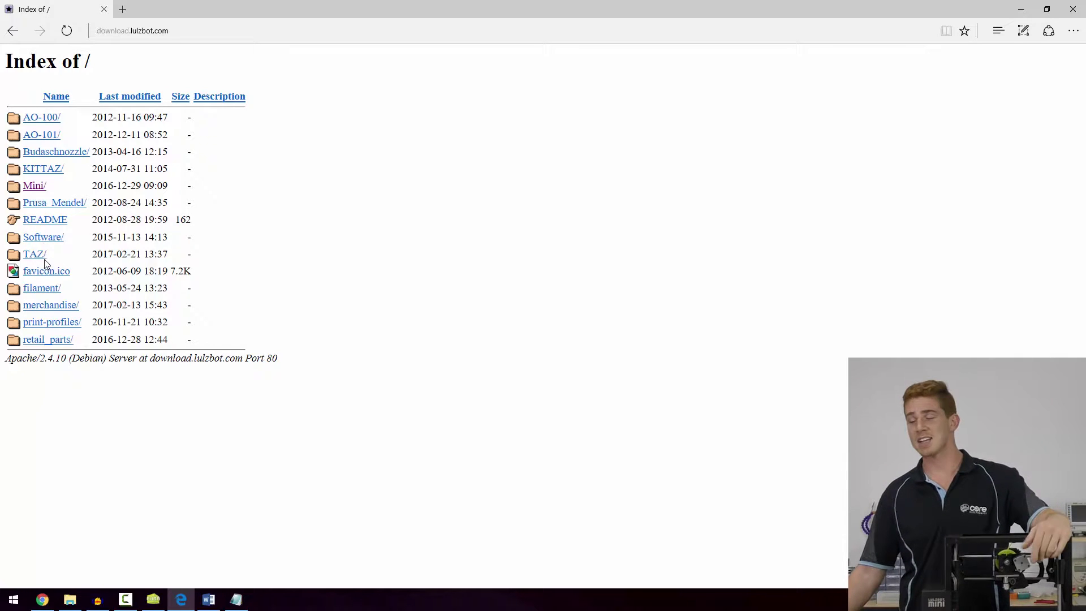
Open Mini/1.03, glance into calibration and documentation, then enter production_parts
click(37, 187)
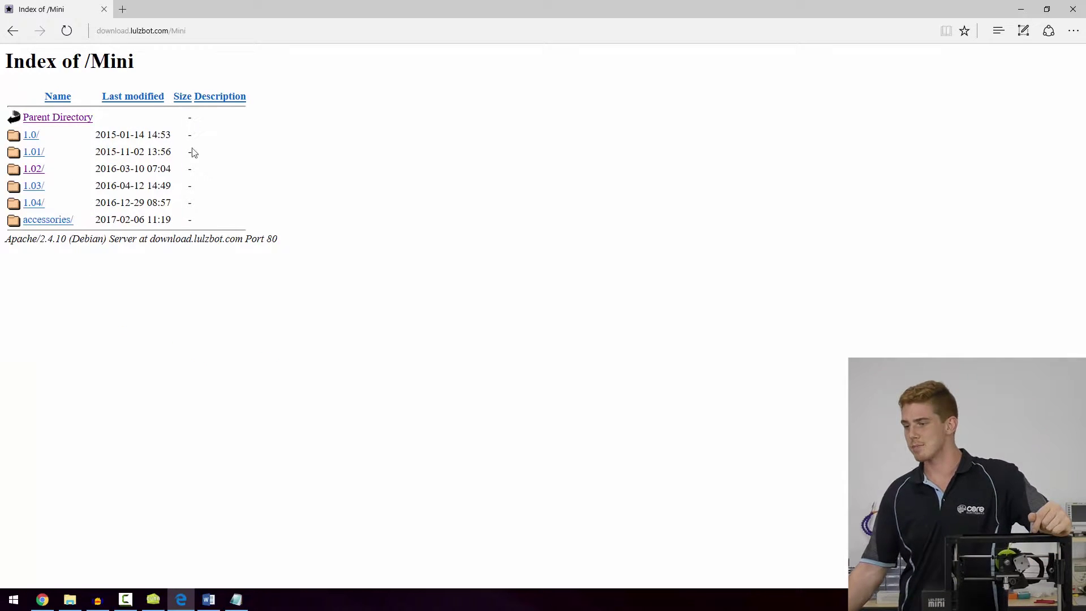
click(33, 188)
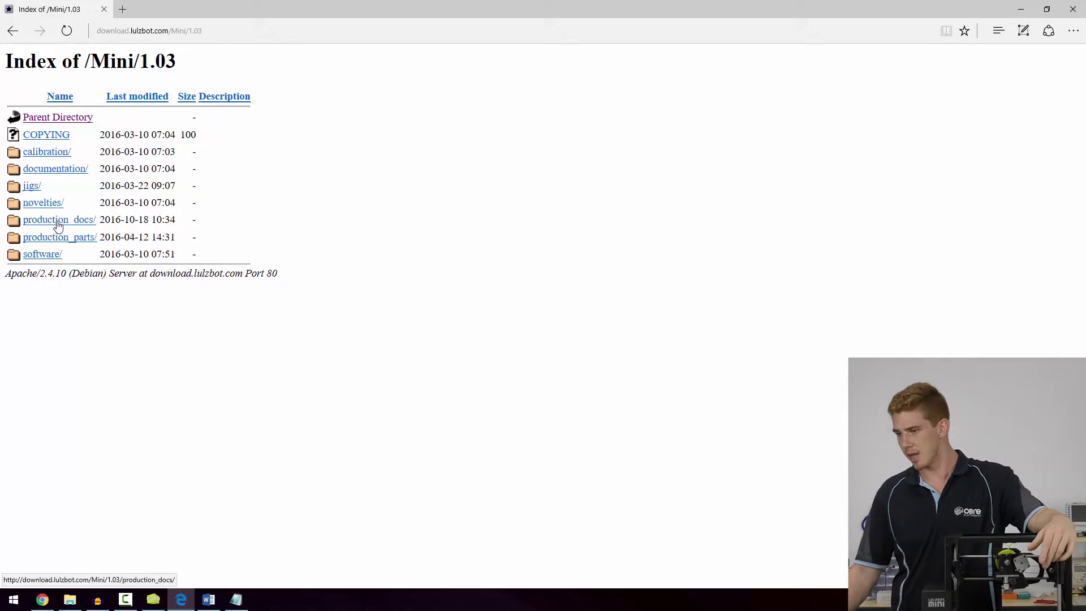
click(48, 153)
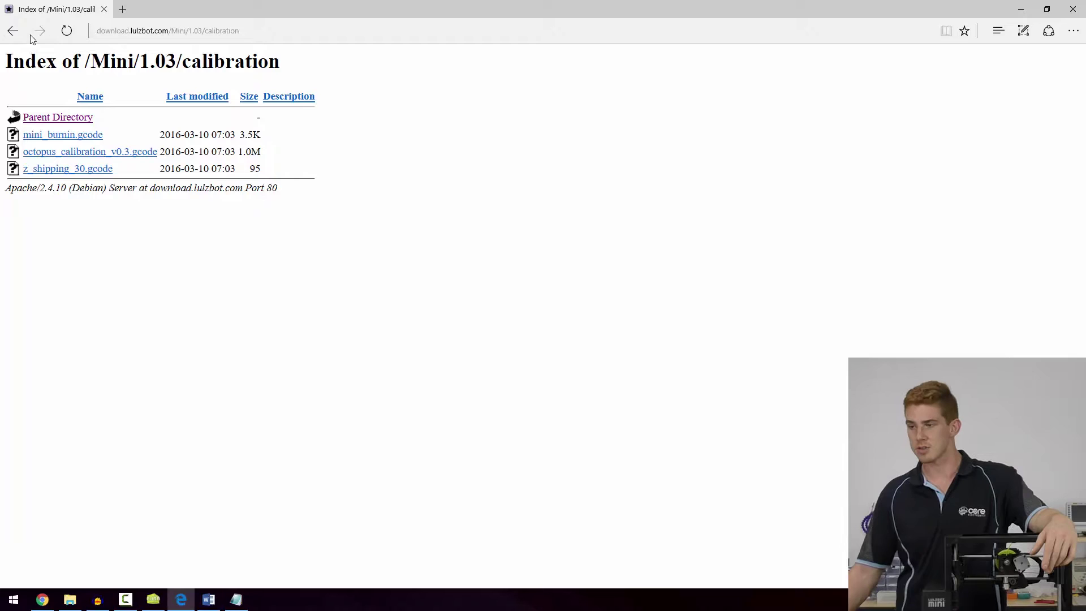
click(12, 31)
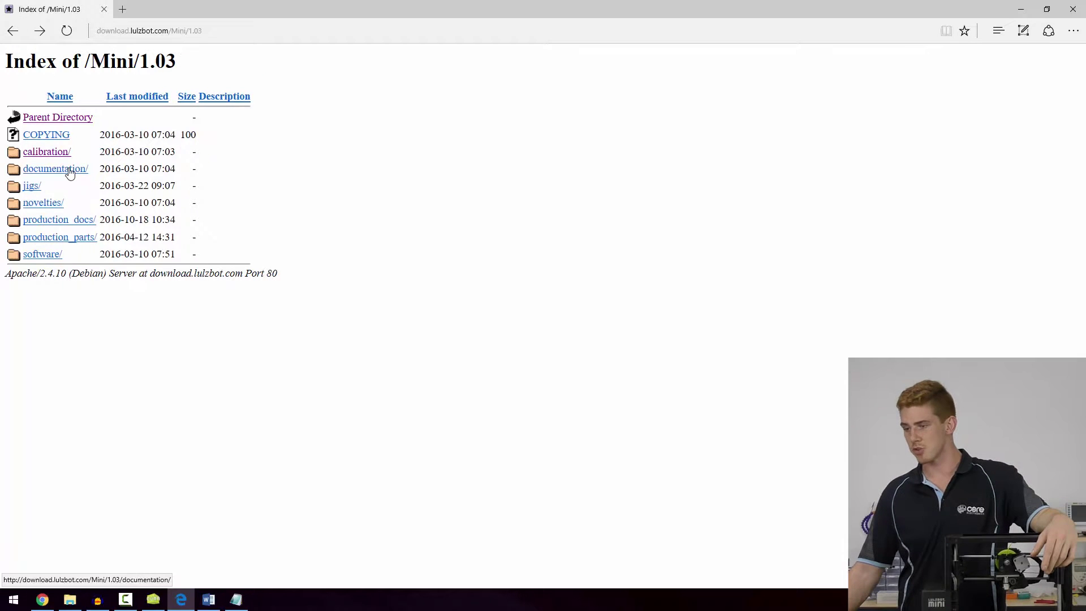
click(69, 171)
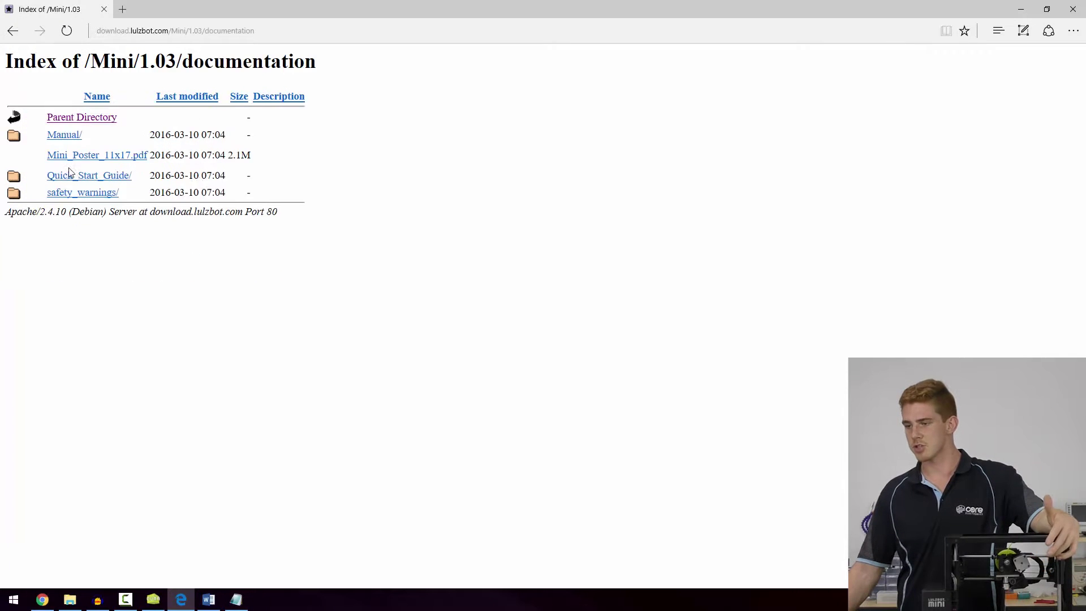
click(12, 30)
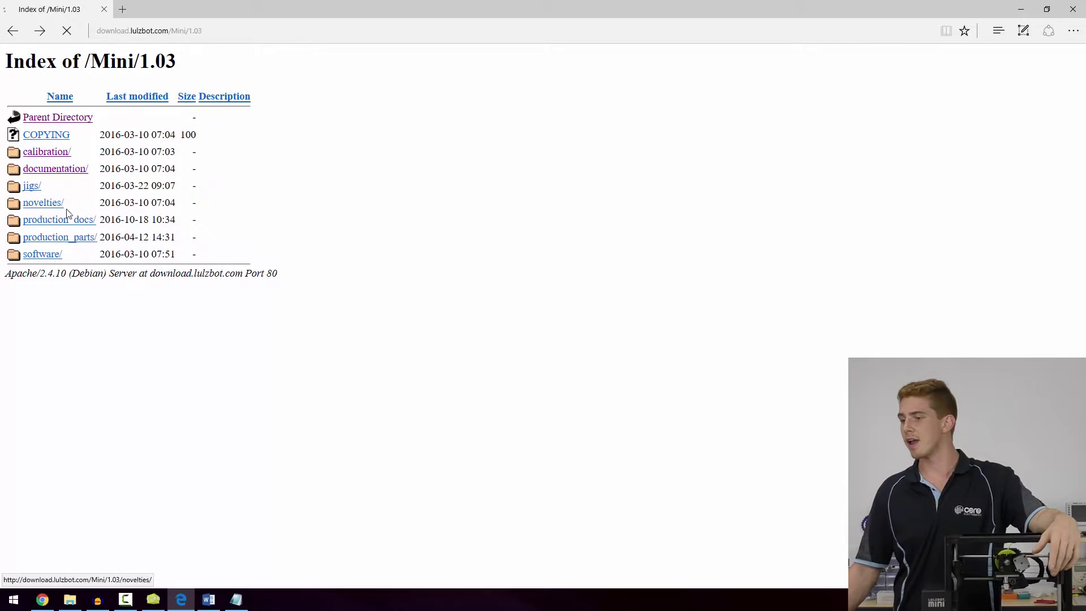
click(50, 243)
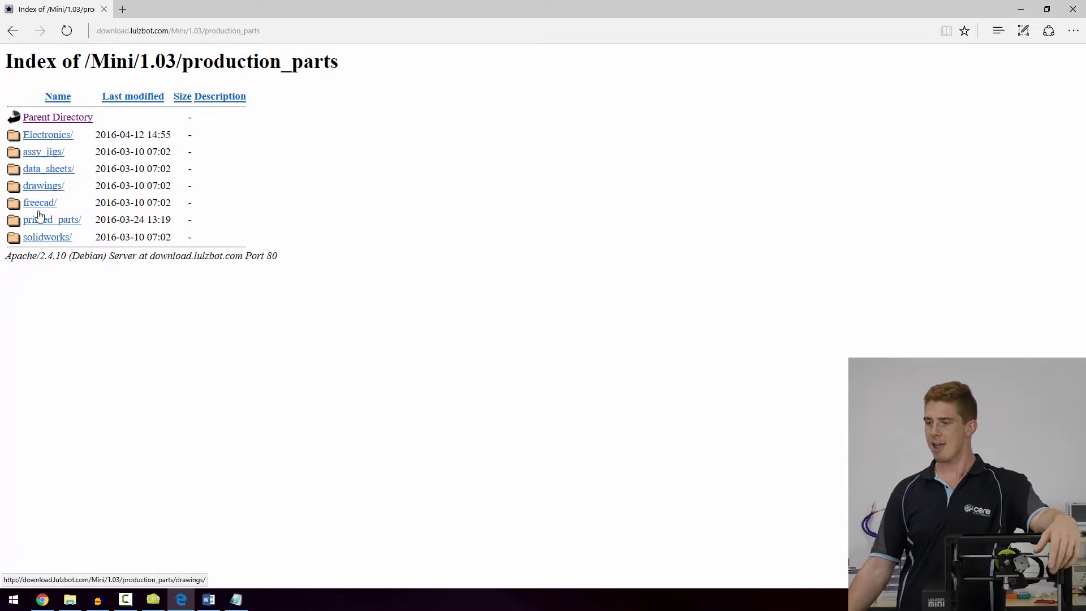
Enter printed_parts, scan the listing, and open the extruder_idler_block folder
click(49, 225)
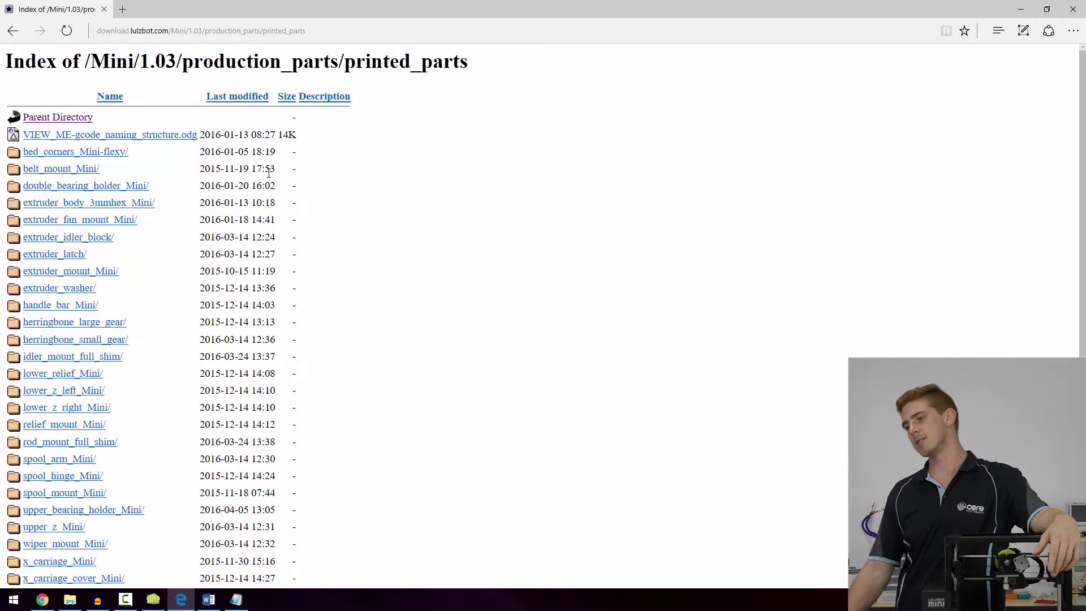
scroll(334, 195, down, 2)
scroll(319, 215, up, 2)
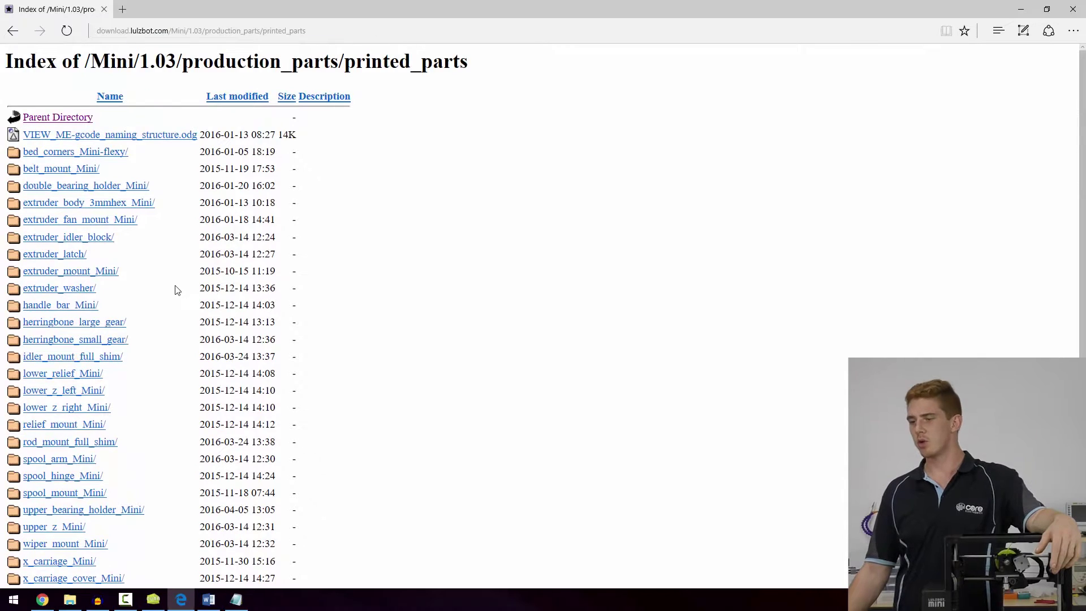
scroll(175, 285, down, 2)
scroll(173, 285, up, 2)
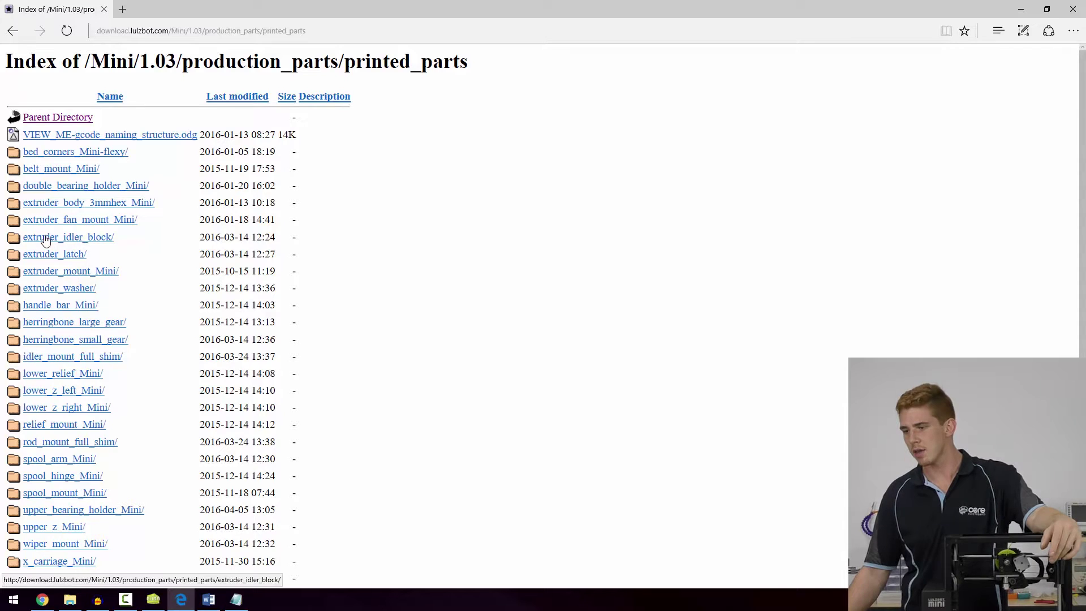
click(91, 238)
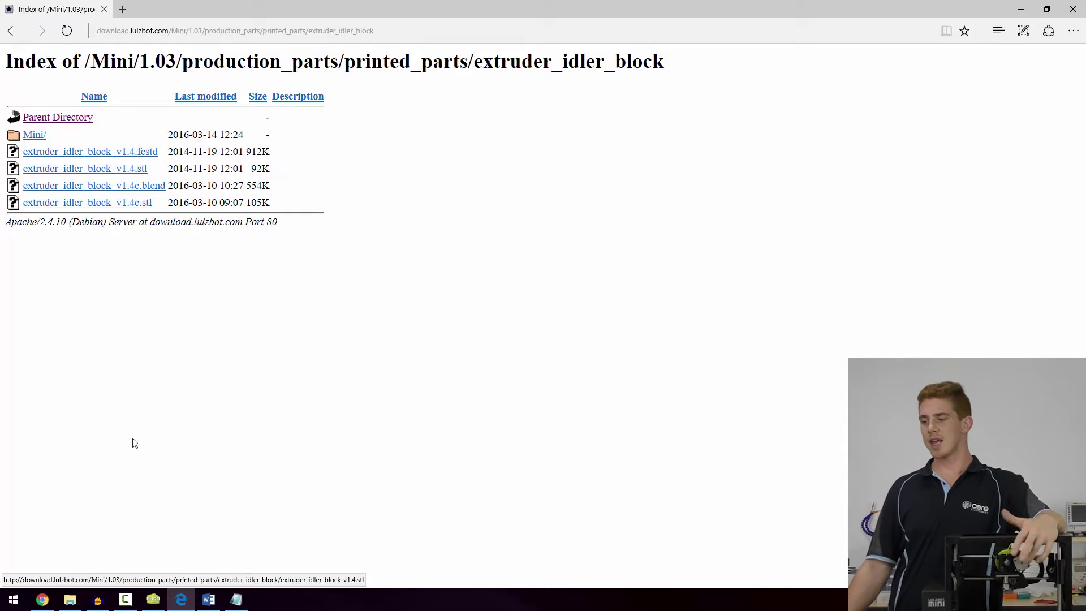
Bring Cura forward, orbit around the idler block, and switch to quickprint settings
click(153, 599)
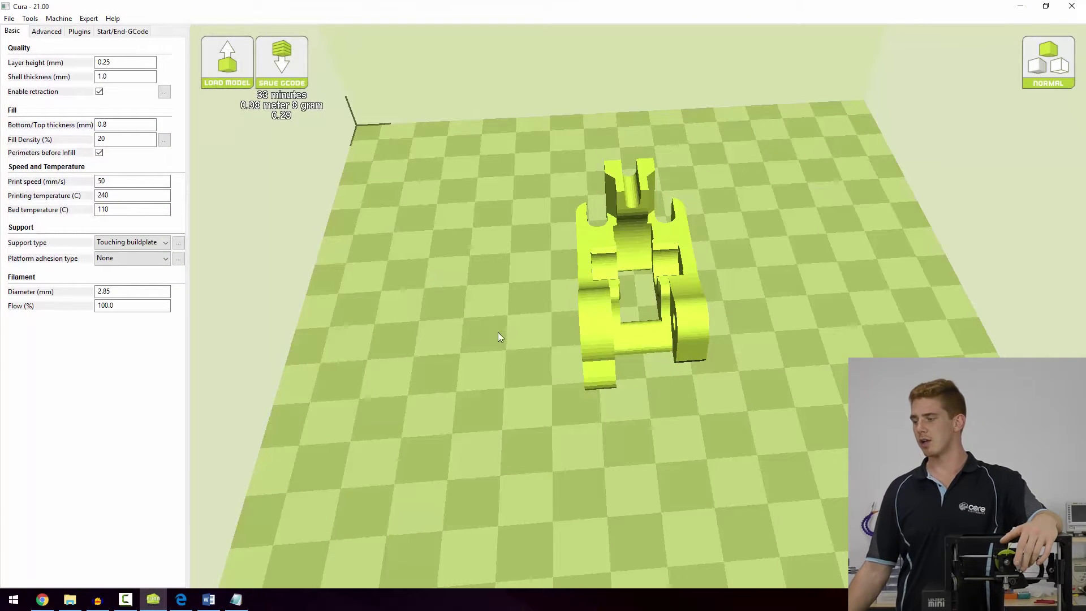
right_drag(437, 397, 411, 422)
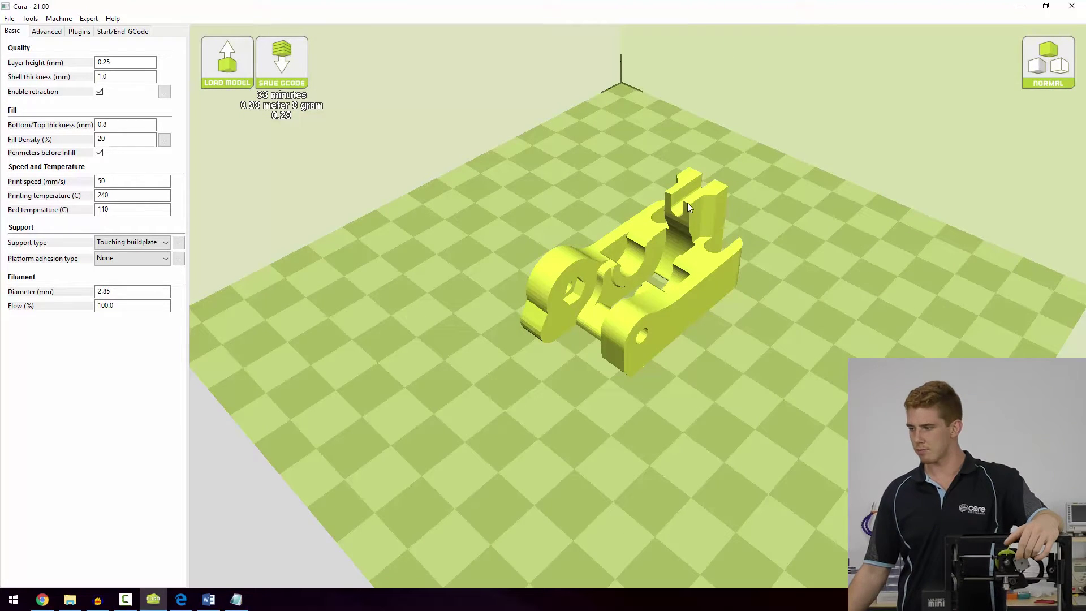
right_drag(747, 311, 662, 244)
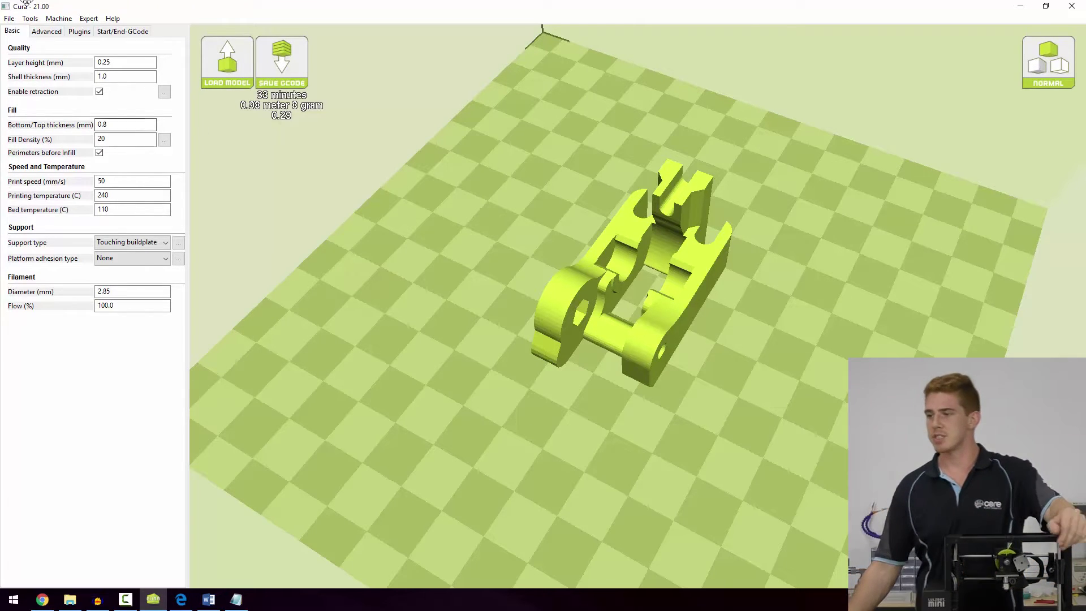
click(90, 18)
click(95, 33)
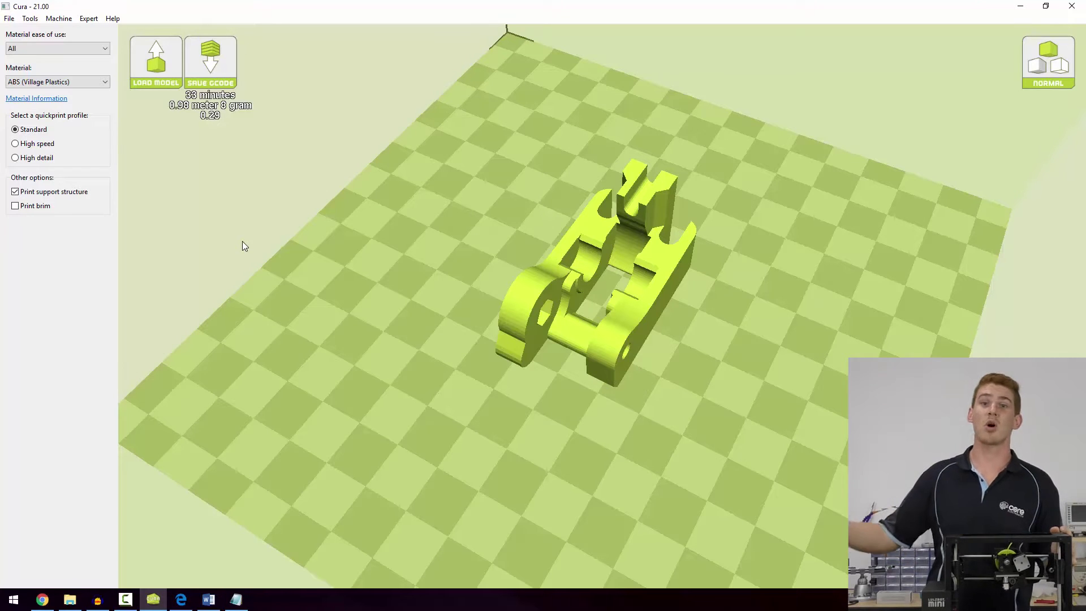
Keep ABS as the material and copy the quickprint profile into full settings
click(76, 82)
click(76, 82)
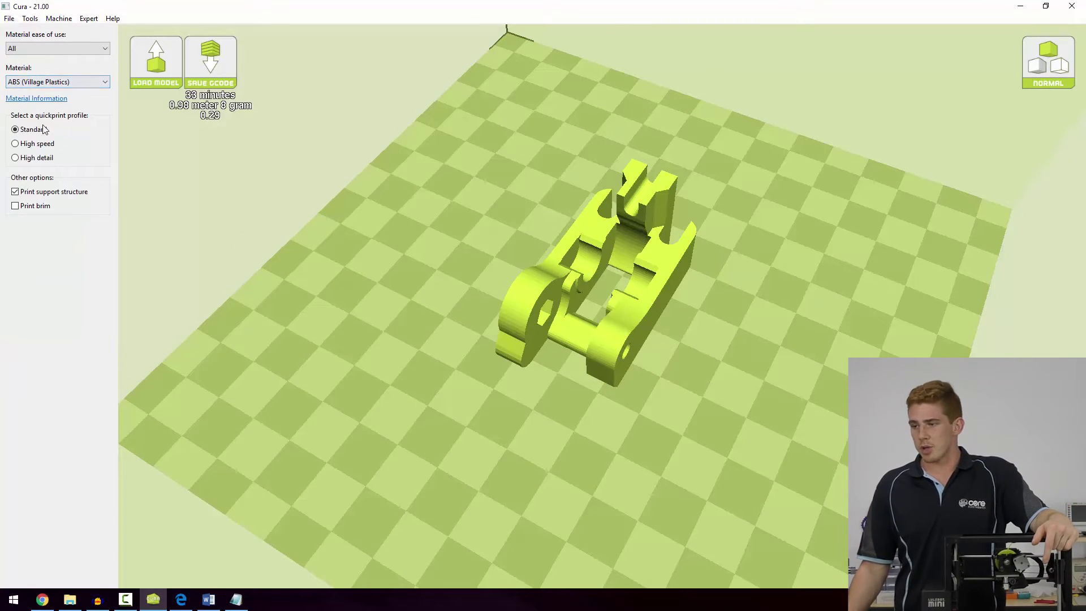
click(44, 130)
click(89, 19)
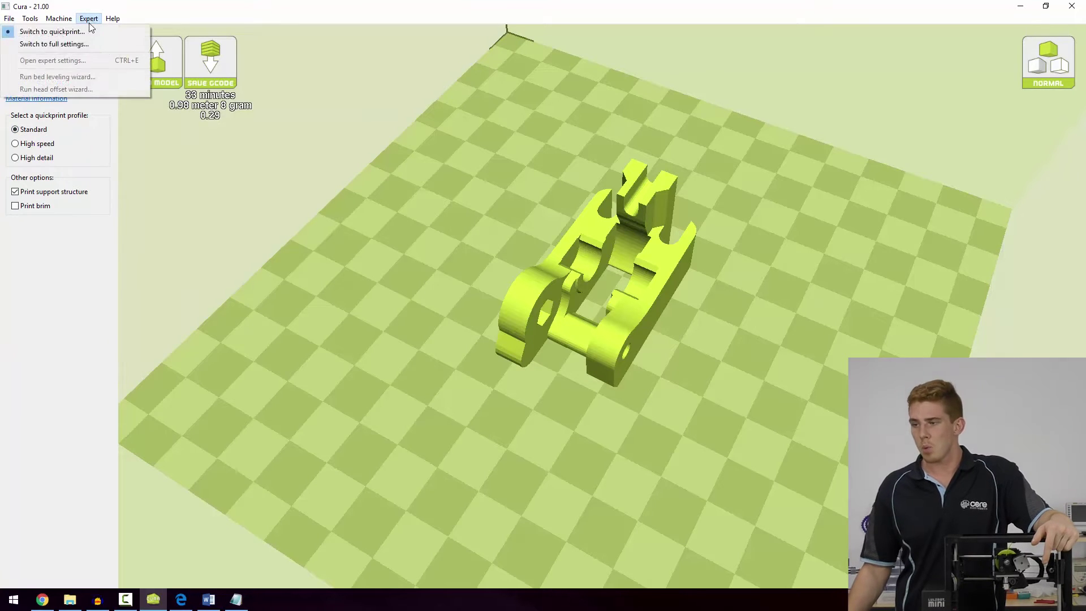
click(88, 43)
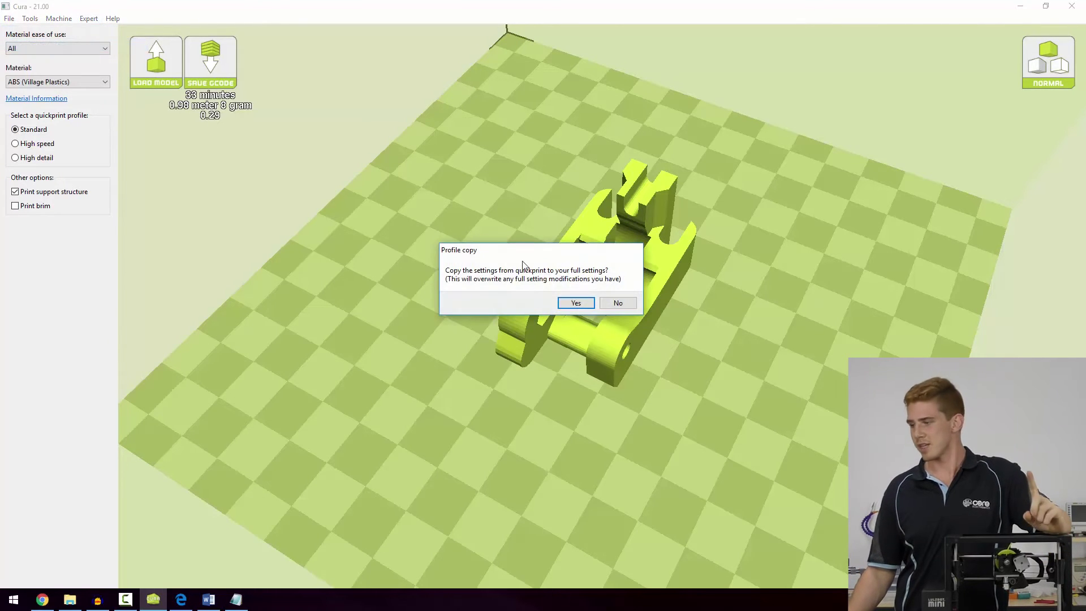
click(573, 302)
right_drag(569, 308, 659, 355)
Set Fill Density to 85% and turn the part to inspect it
double_click(111, 139)
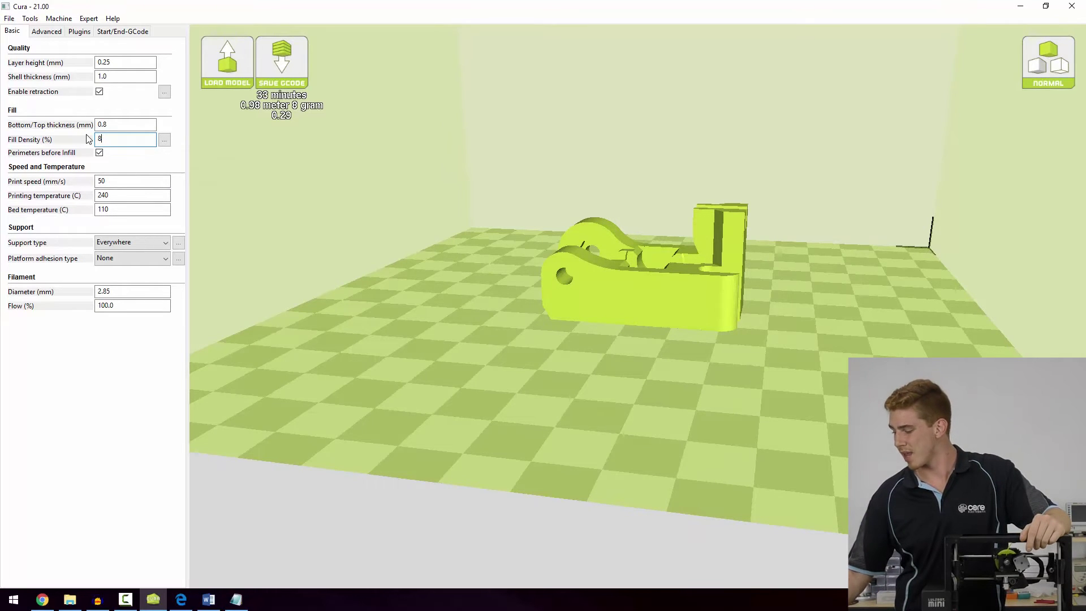
text(85)
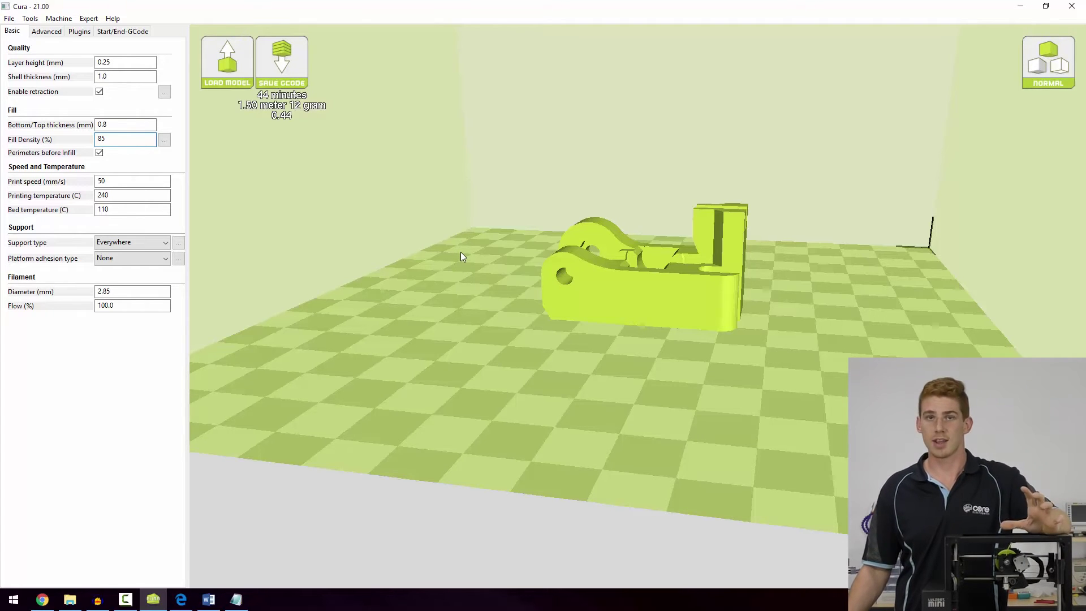
right_drag(460, 252, 434, 238)
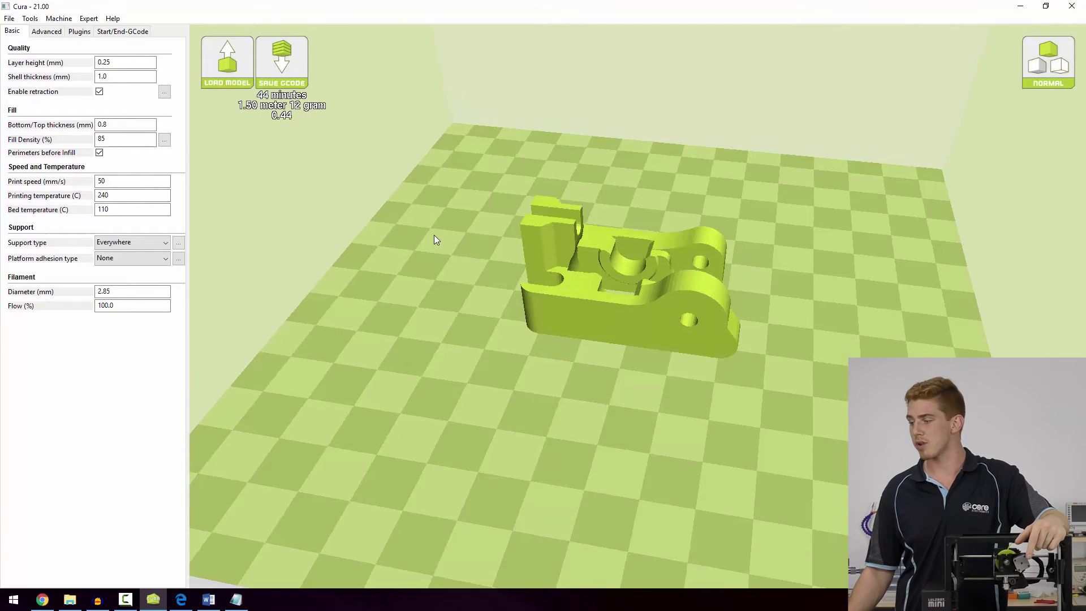
Set platform adhesion type to Brim and orbit to view the part from low angles
click(118, 258)
click(104, 279)
right_drag(677, 373, 776, 304)
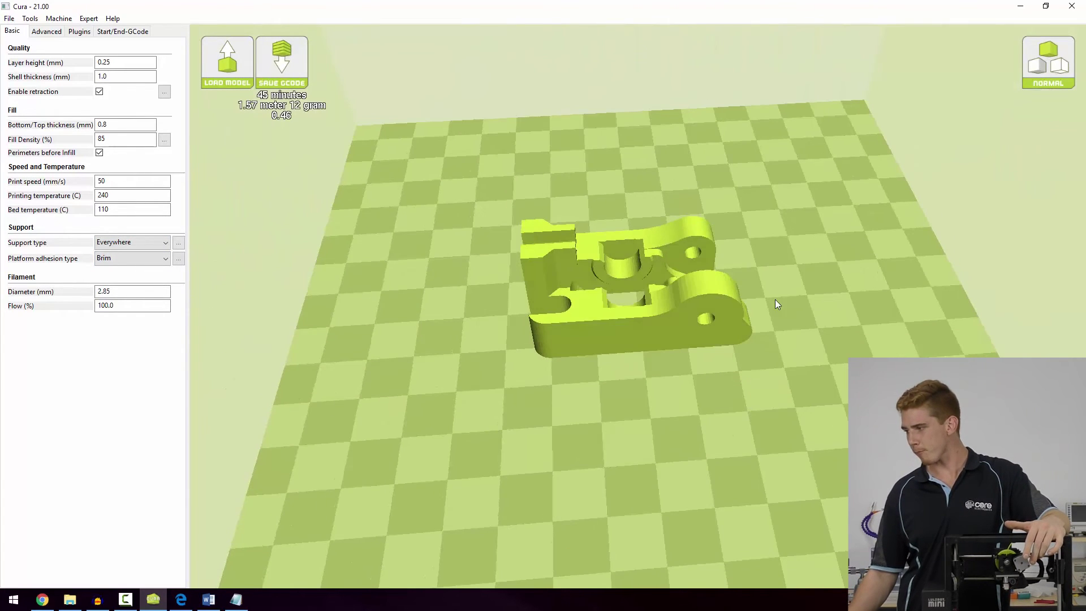
right_drag(847, 325, 822, 355)
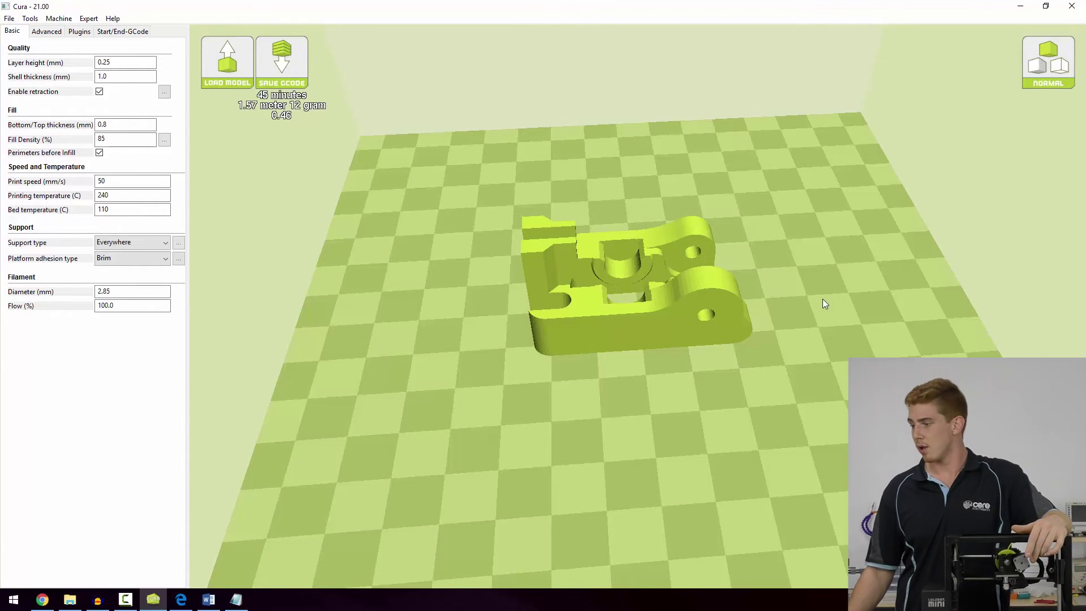
right_drag(824, 303, 826, 289)
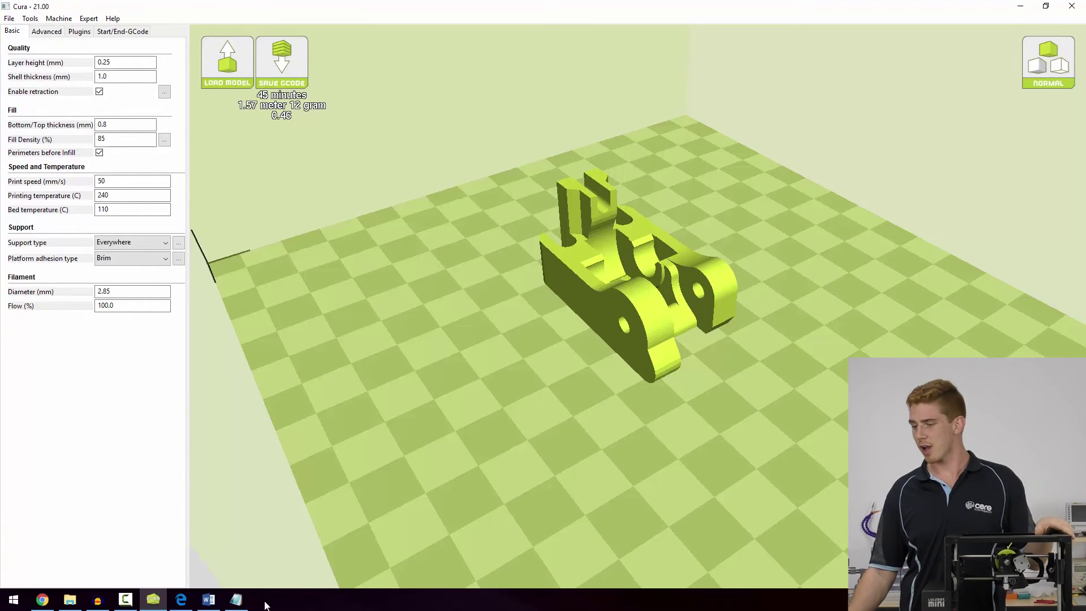
Return to Edge and go back to the Mini 1.03 printed_parts listing
click(68, 601)
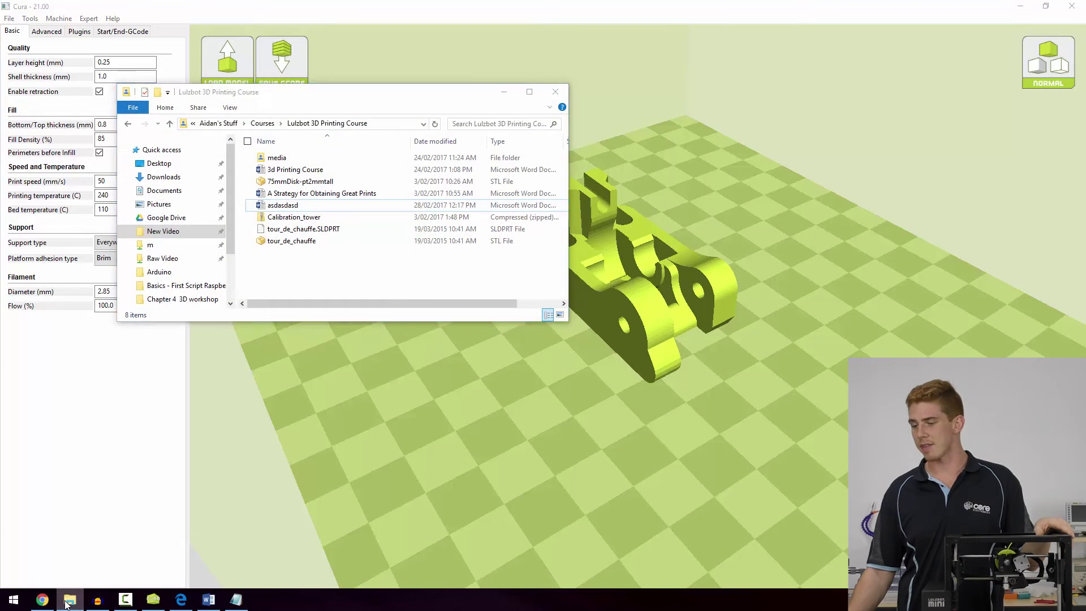
click(68, 601)
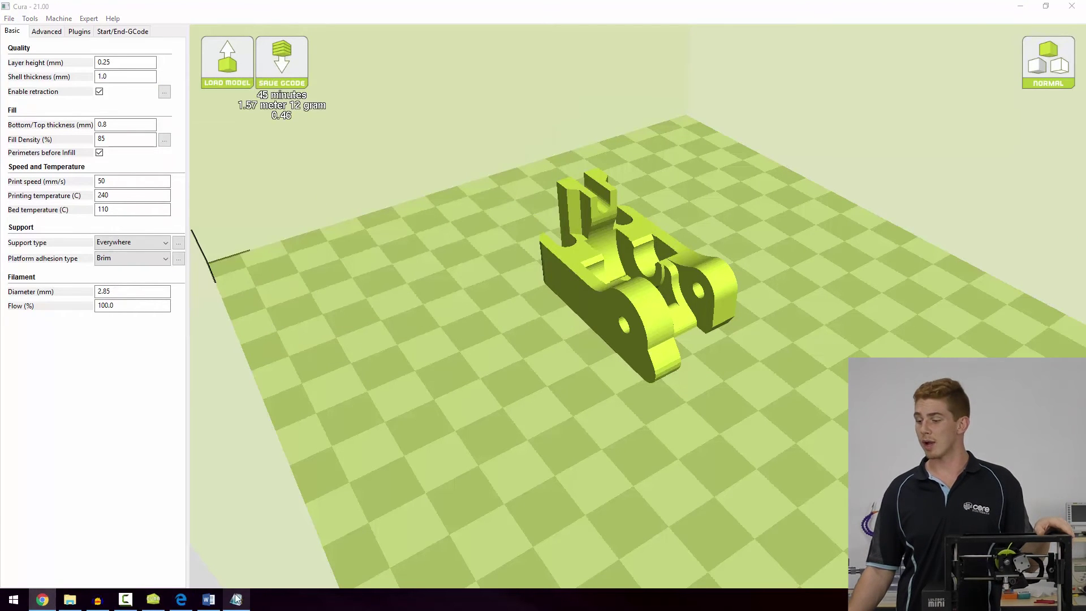
click(181, 600)
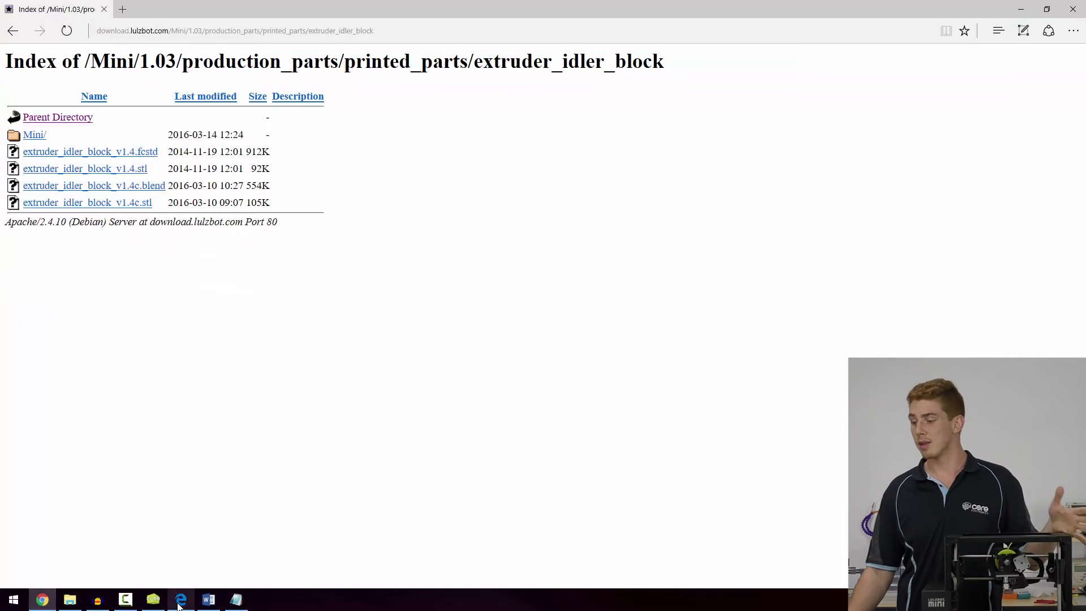
click(13, 30)
scroll(107, 276, down, 1)
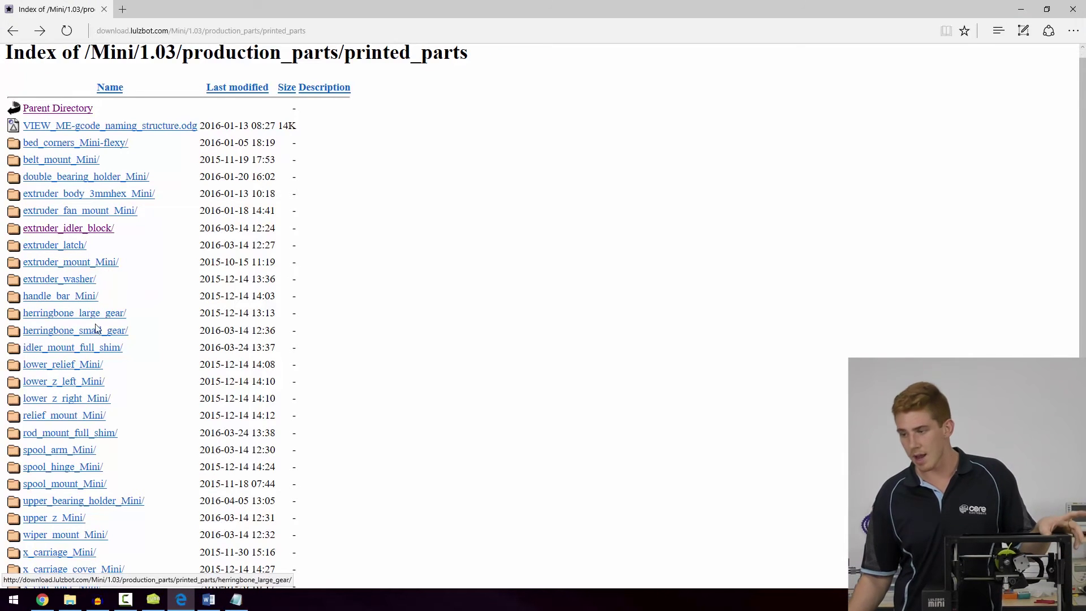